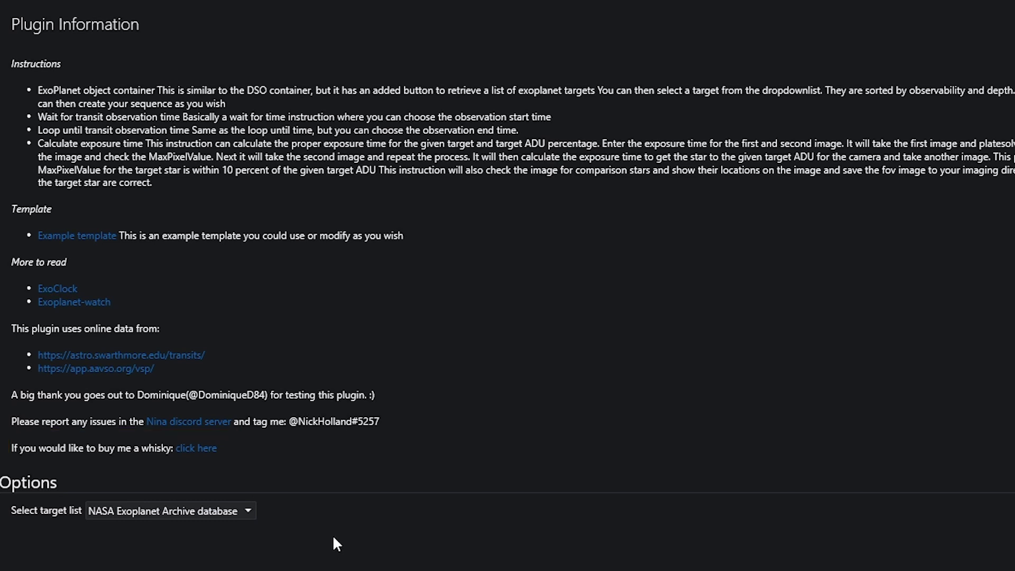
Step: Set the ExoPlanets plugin's target list to TESS Objects of Interest
left_click(249, 511)
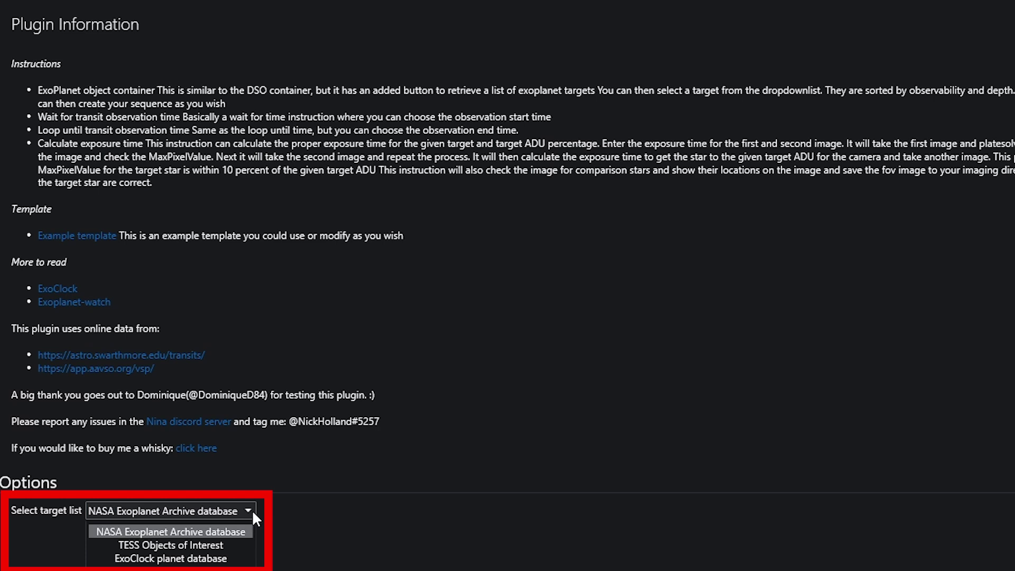
left_click(214, 547)
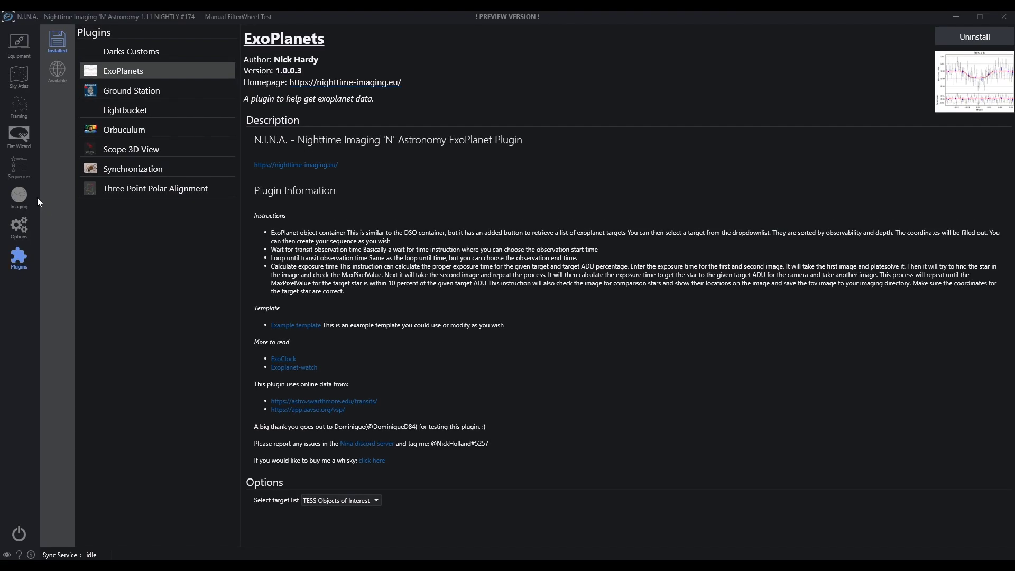
Step: Open the Advanced Sequencer and add an ExoPlanet object container to the sequence target area
left_click(18, 170)
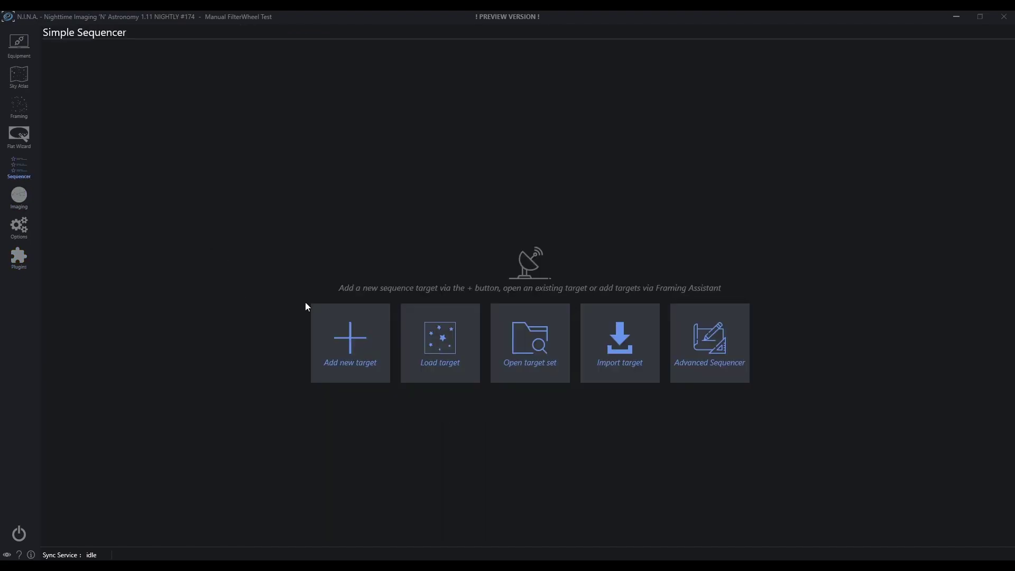
left_click(701, 335)
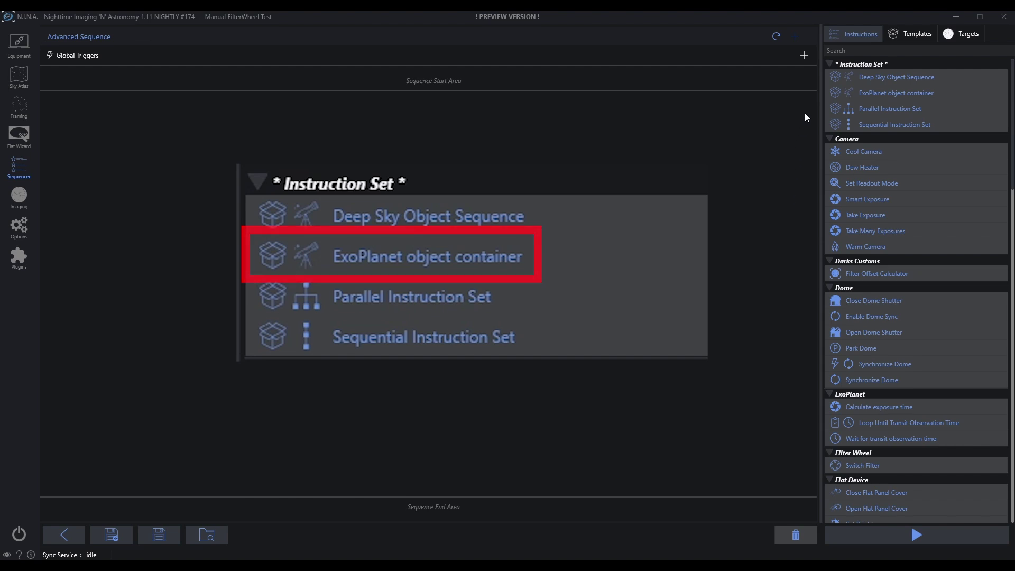
left_click_drag(872, 92, 398, 289)
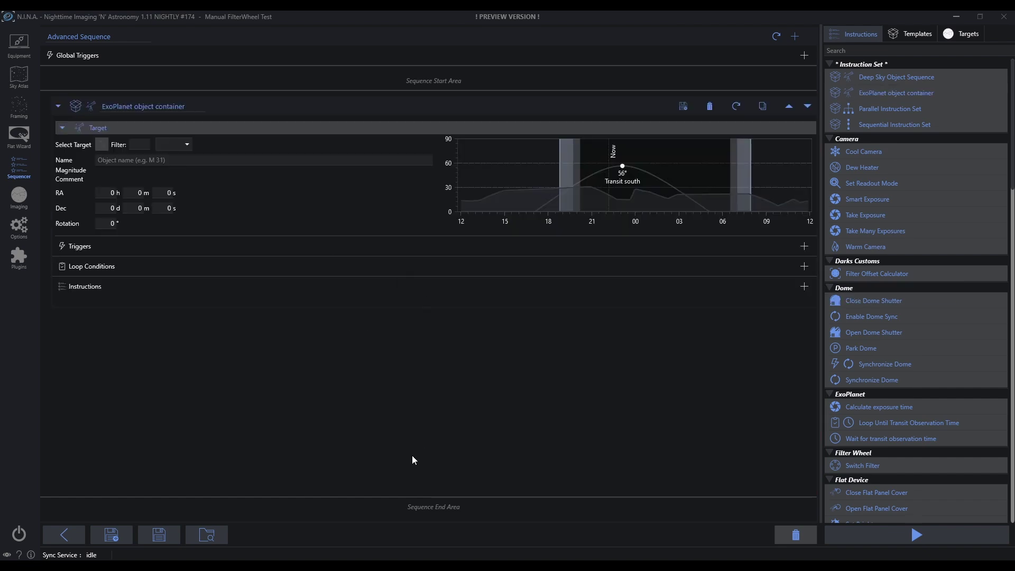
Step: Add a Deep Sky Object Sequence below the ExoPlanet container for comparison and undo the addition
left_click_drag(880, 78, 203, 357)
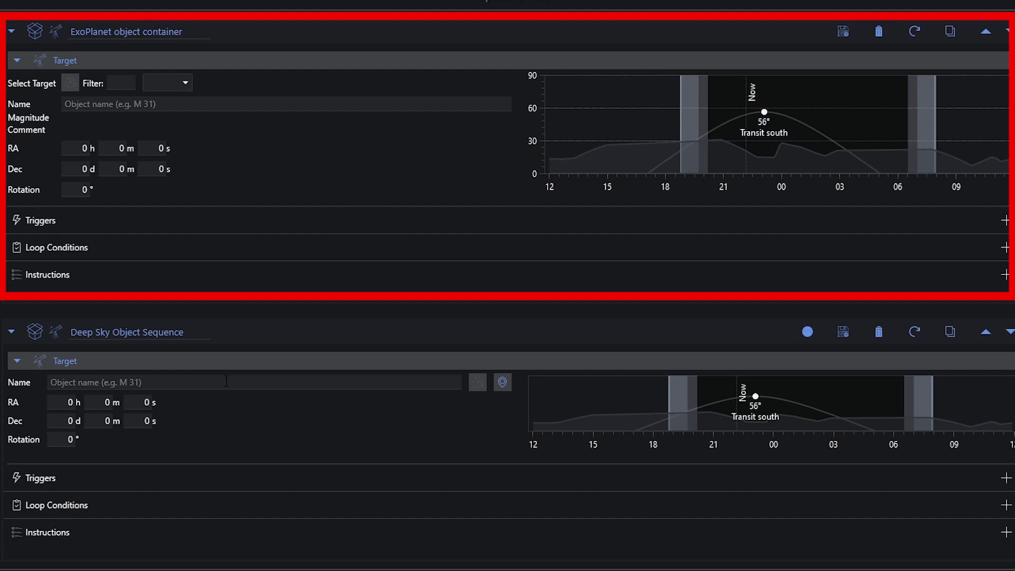
key("ctrl+z")
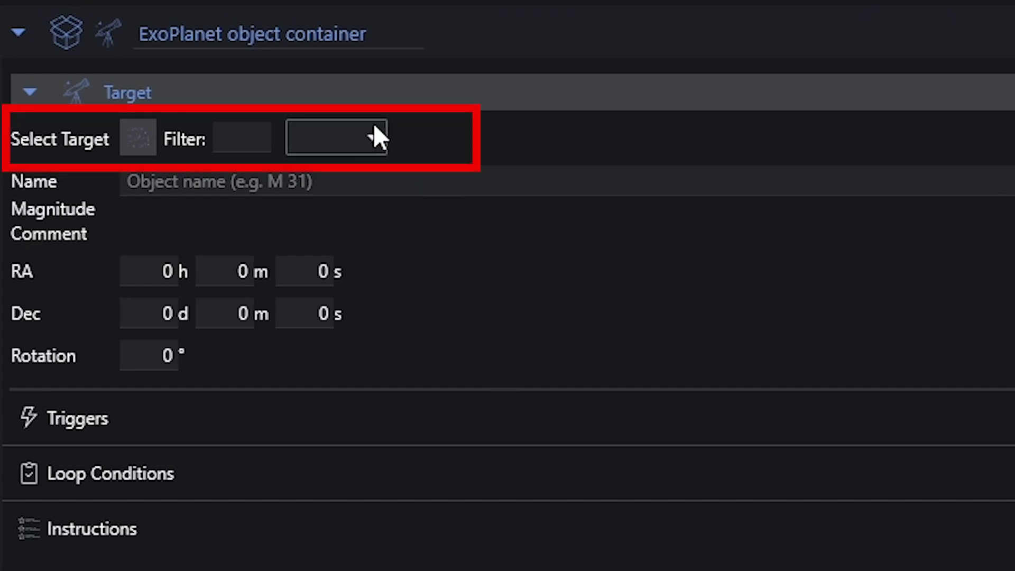
Step: Retrieve the exoplanet targets for the container and look through the resulting target list
left_click(373, 127)
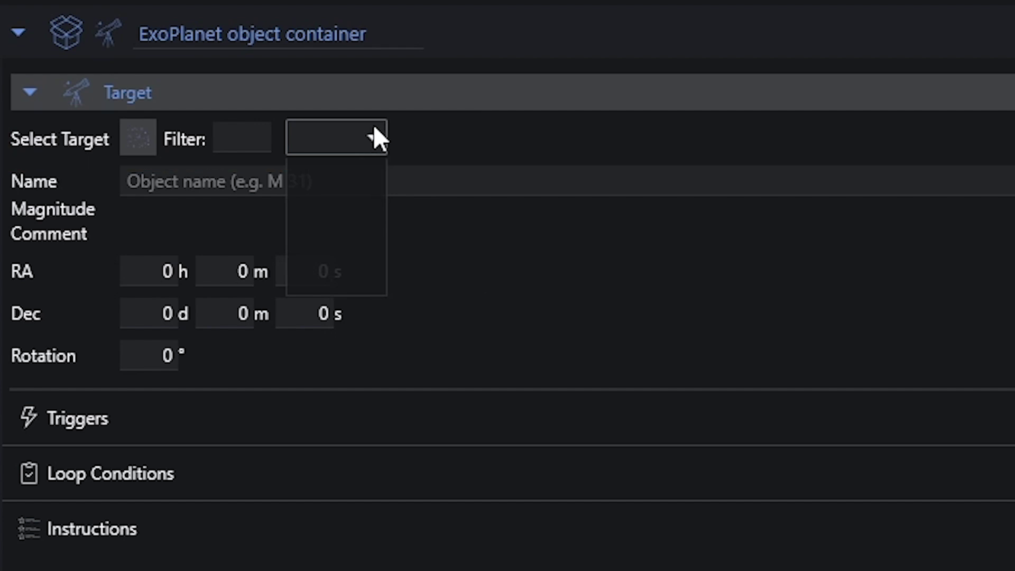
left_click(374, 130)
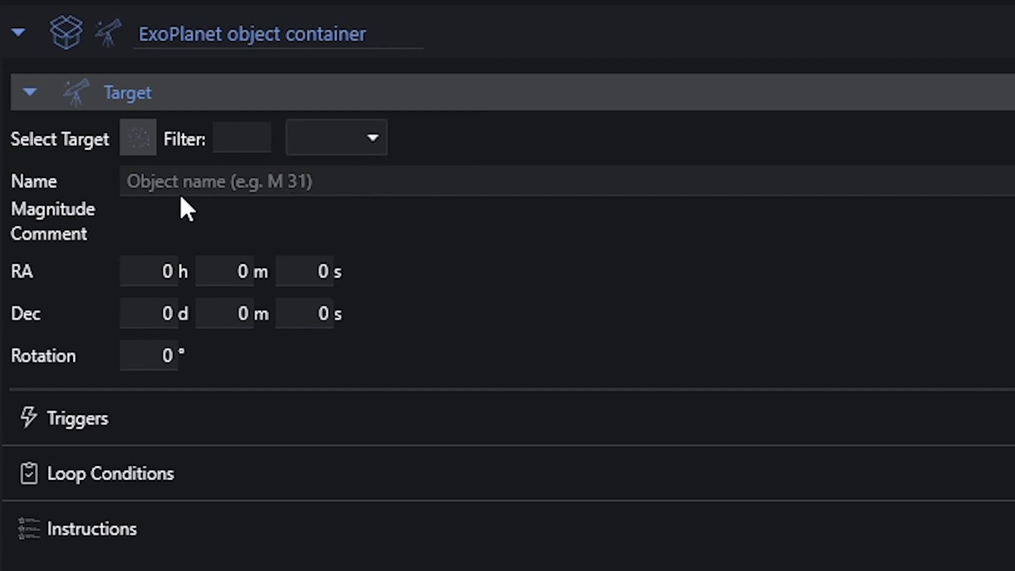
left_click(148, 140)
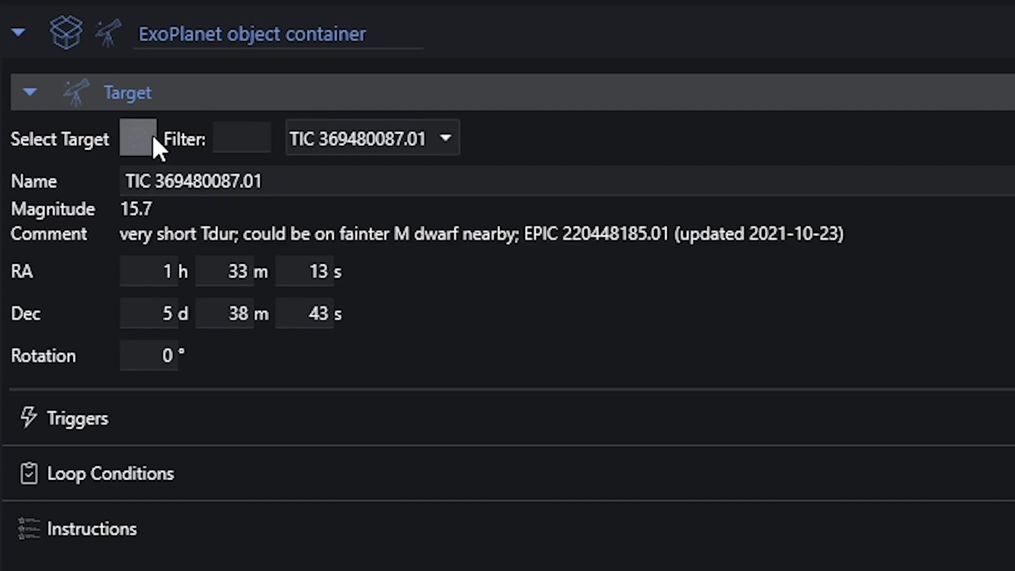
left_click(449, 138)
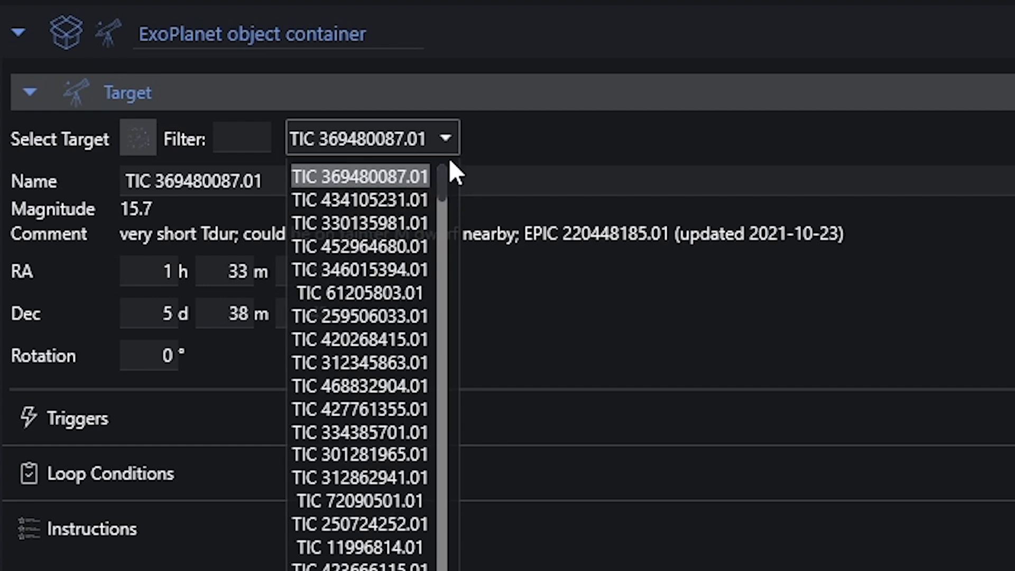
left_click_drag(450, 196, 439, 170)
Step: Filter the exoplanet targets by 400, review the matching entries and clear the filter
left_click(255, 134)
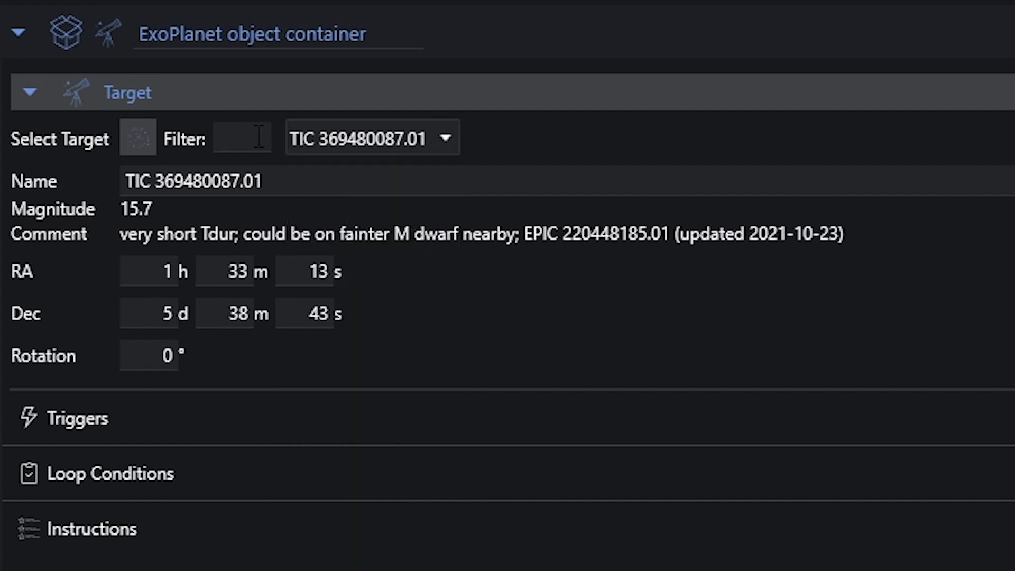
type("400")
left_click(436, 138)
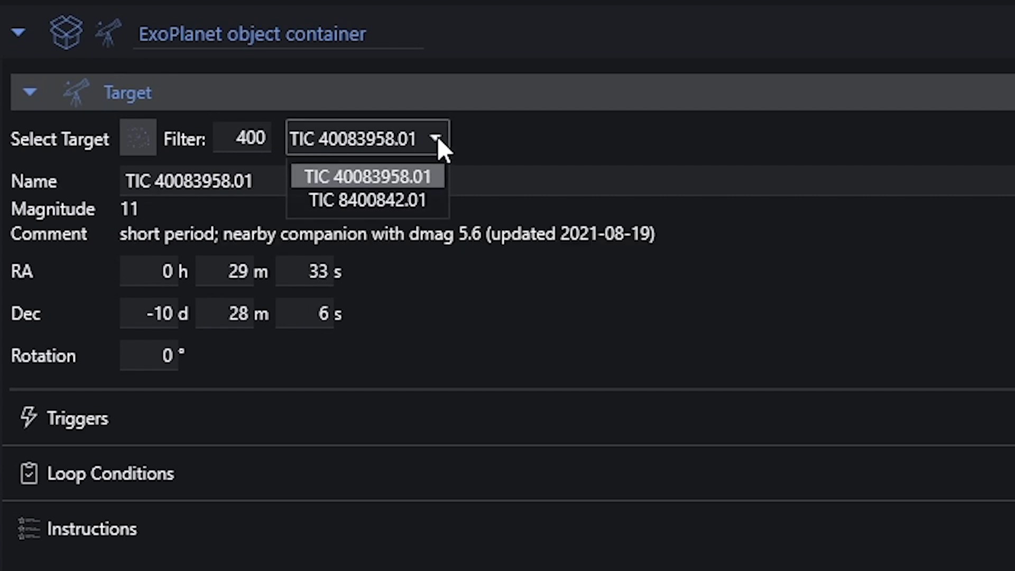
left_click(437, 137)
double_click(252, 136)
key("BackSpace")
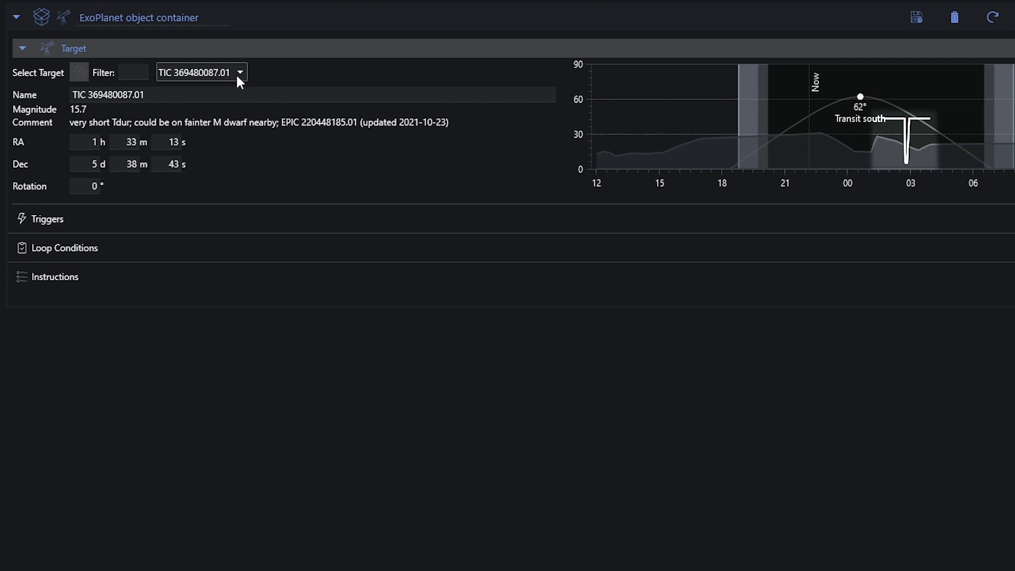
Step: Examine the transit curves of TIC 434105231.01, TIC 330135981.01, TIC 427761355.01 and TIC 277507814.01 by selecting each as the target
left_click(239, 72)
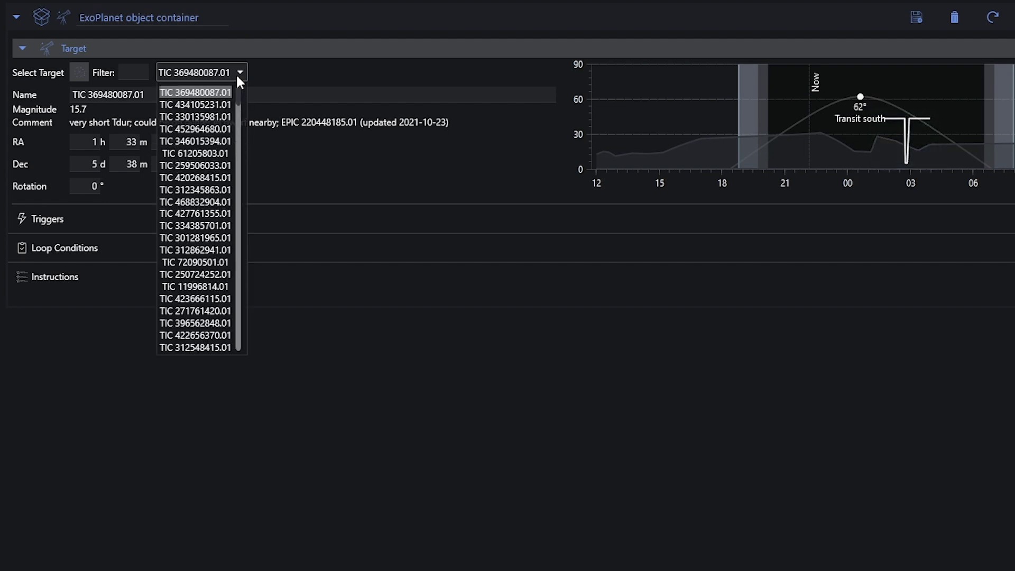
left_click(221, 106)
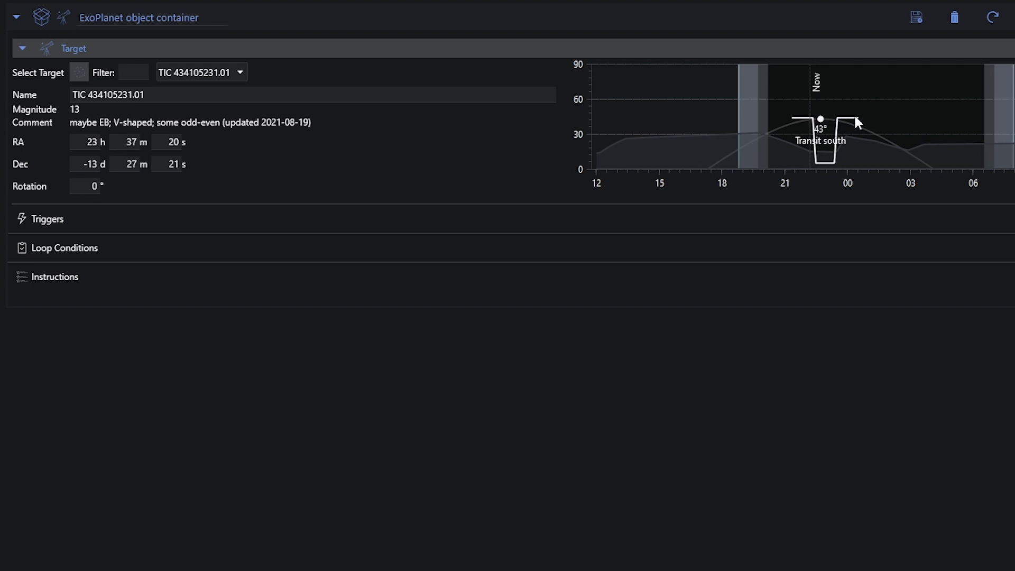
mouse_move(793, 121)
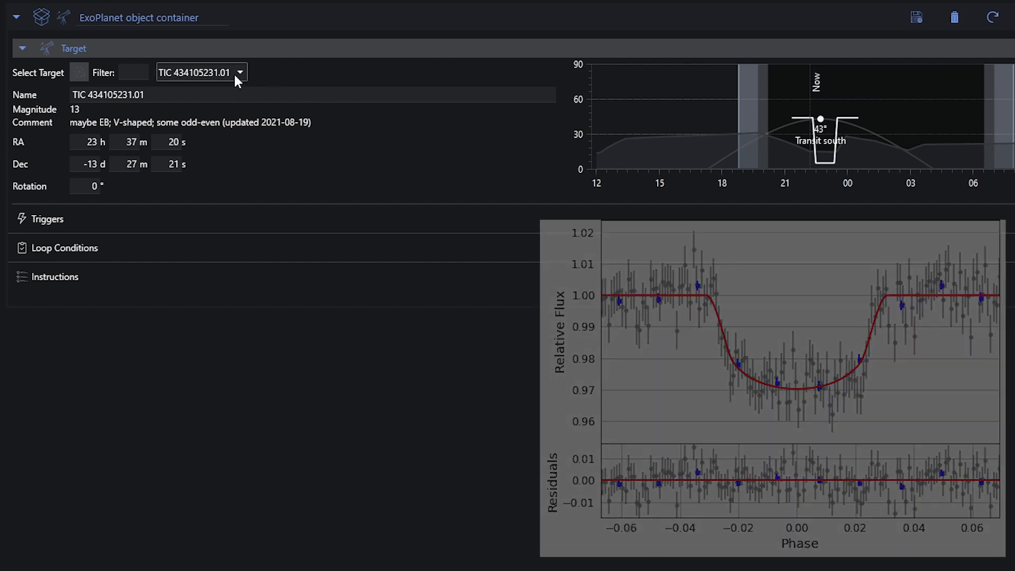
left_click(236, 74)
left_click(222, 104)
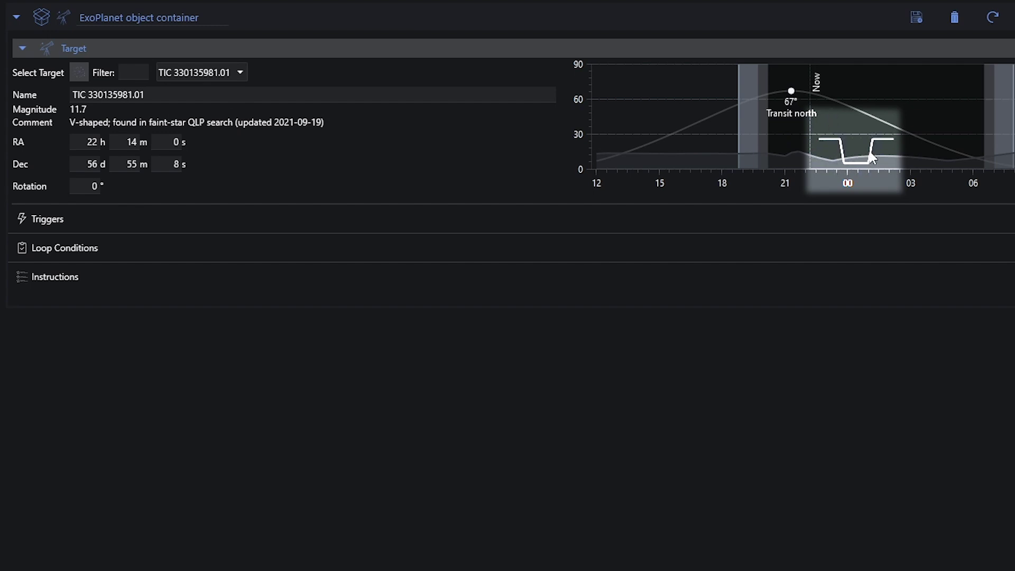
left_click(241, 71)
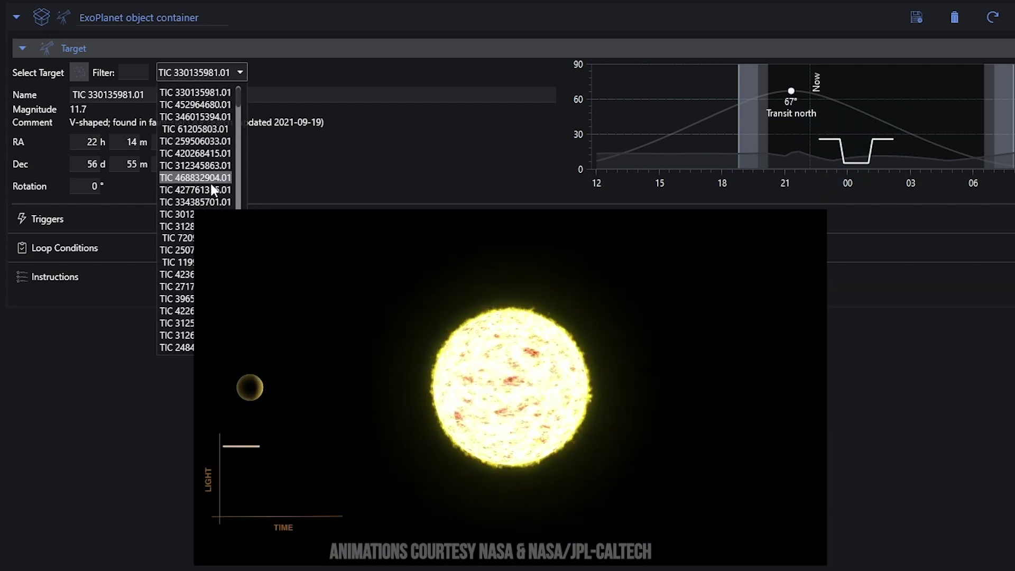
left_click(212, 189)
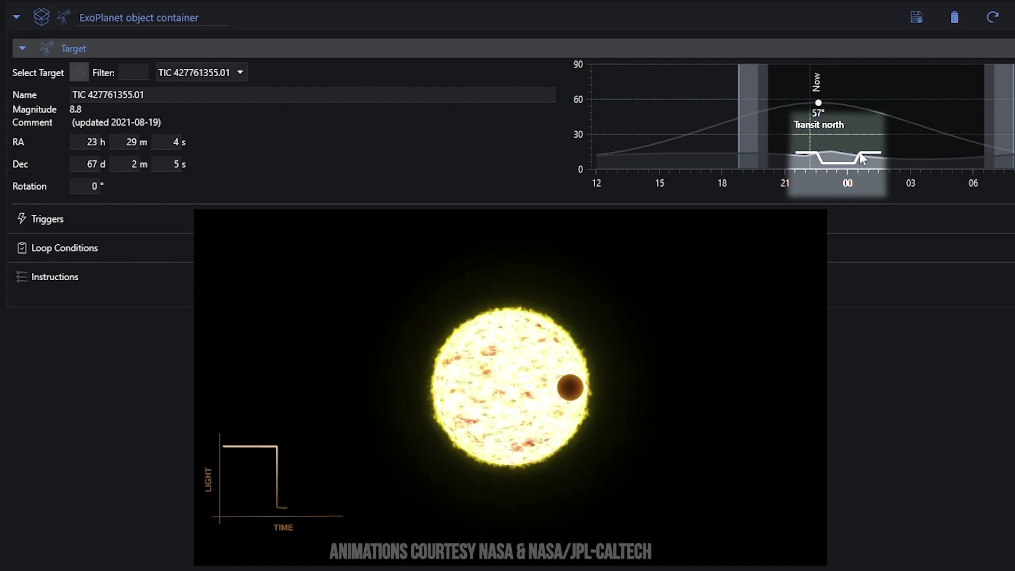
left_click(200, 71)
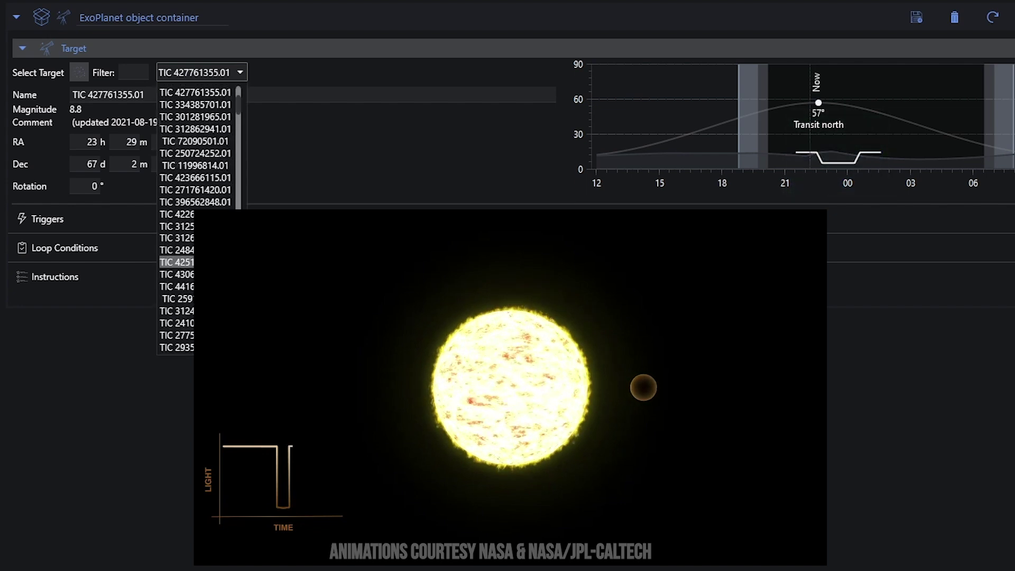
left_click(177, 336)
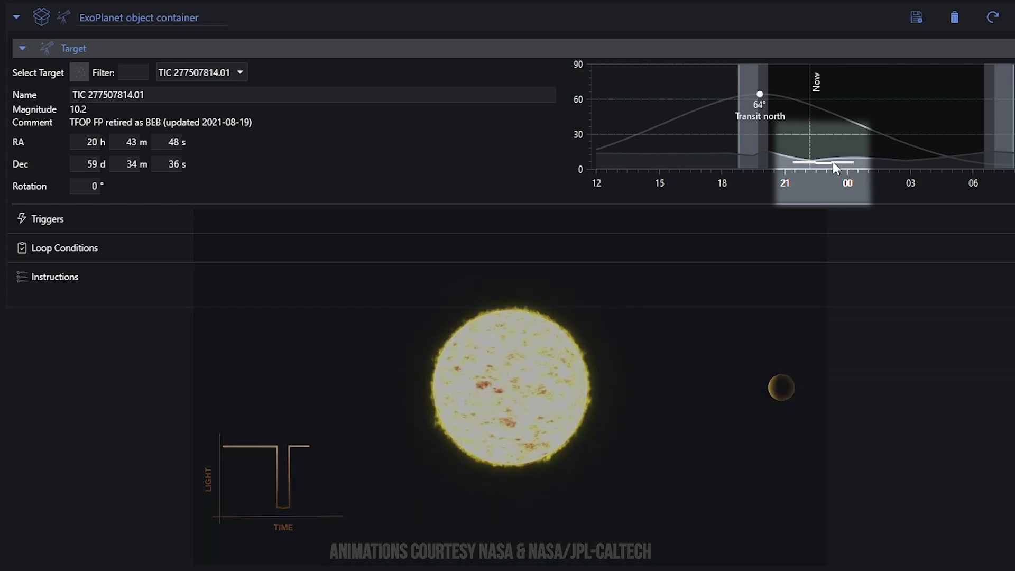
Step: Choose TIC 346015394.01 as the container's exoplanet target
left_click(240, 71)
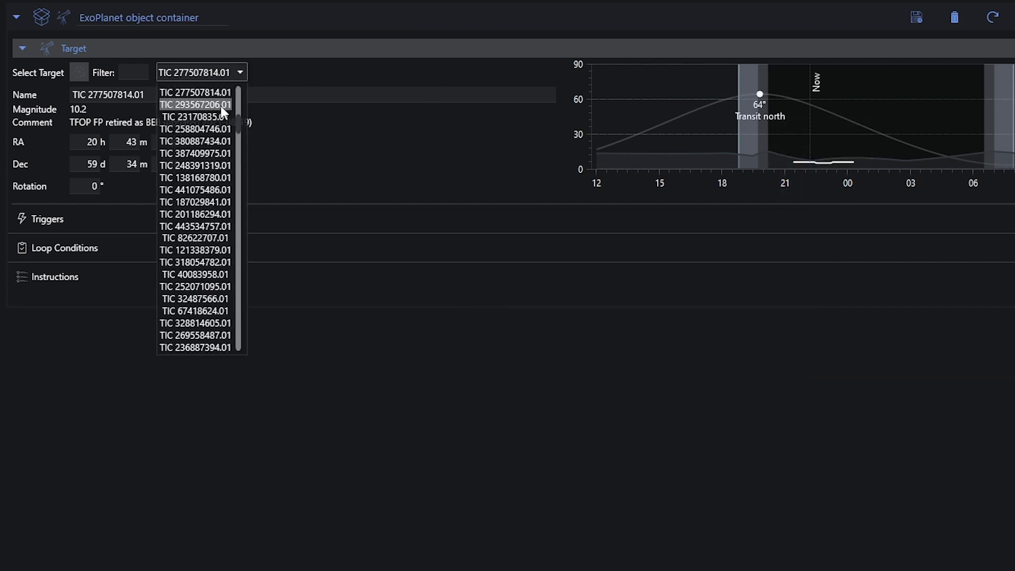
left_click(224, 105)
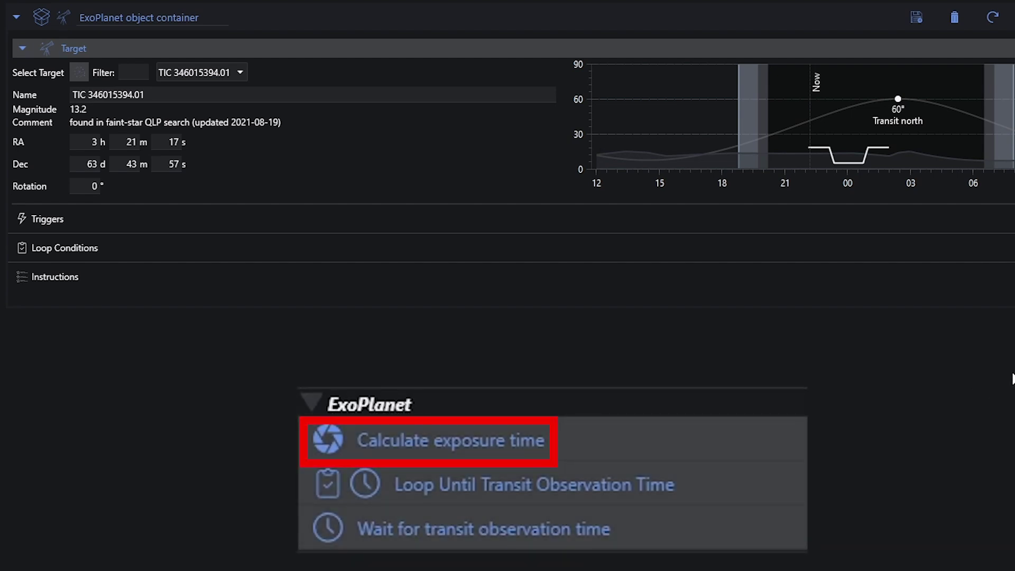
Step: Add Calculate exposure time and Wait for transit observation time instructions to the container, with Start observation as the wait source
left_click_drag(422, 435, 267, 289)
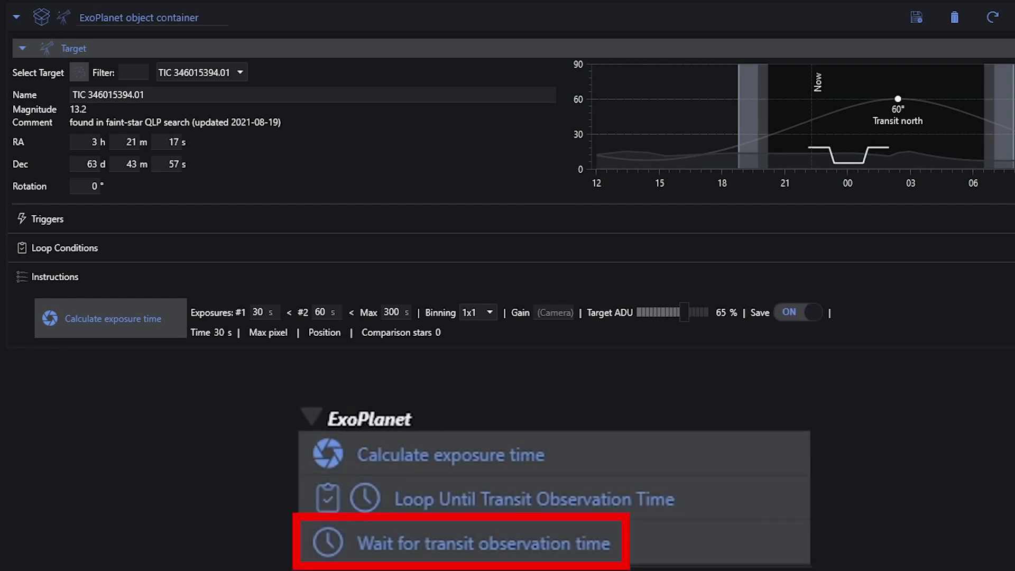
left_click_drag(452, 545, 184, 347)
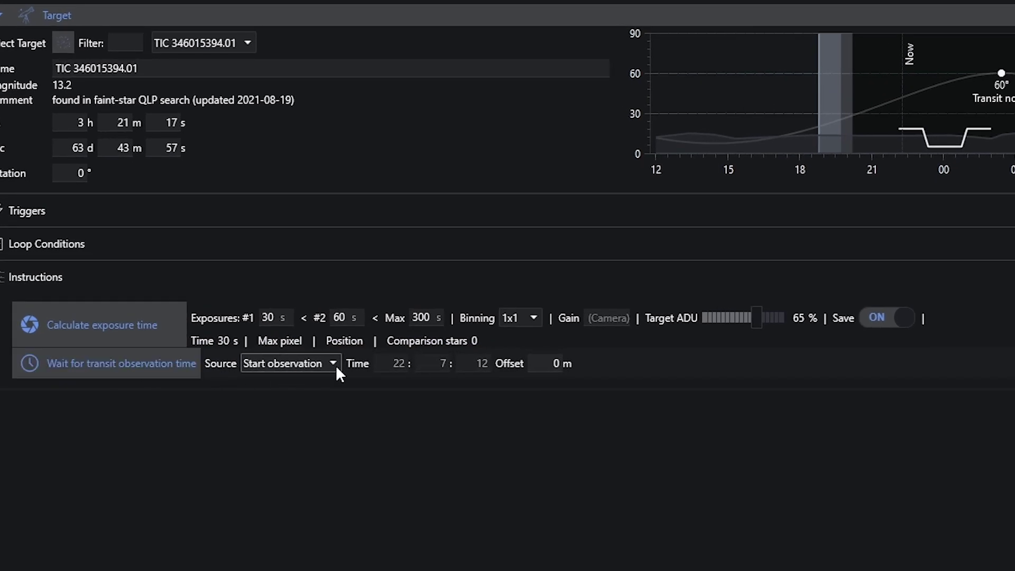
left_click(337, 370)
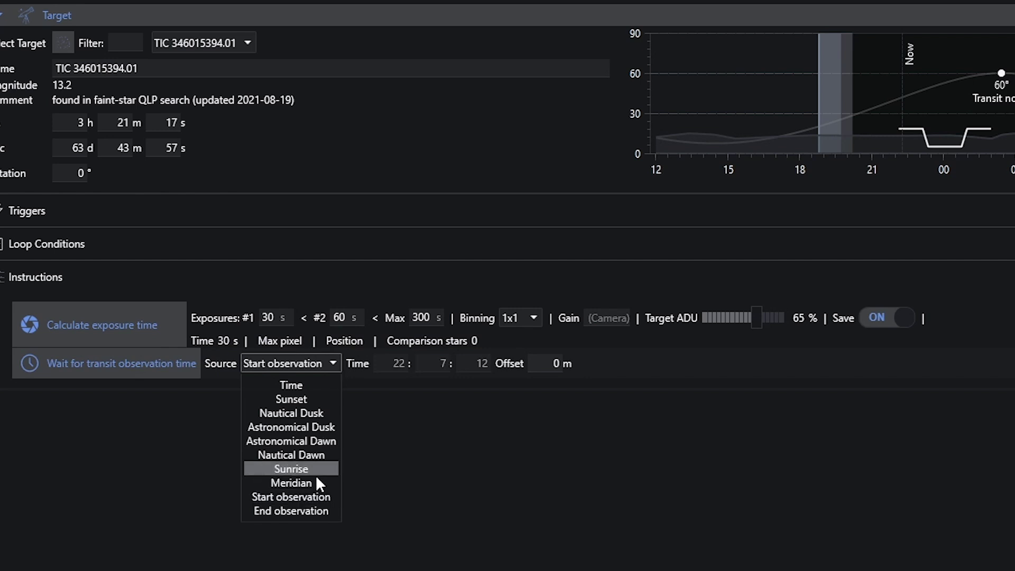
left_click(308, 498)
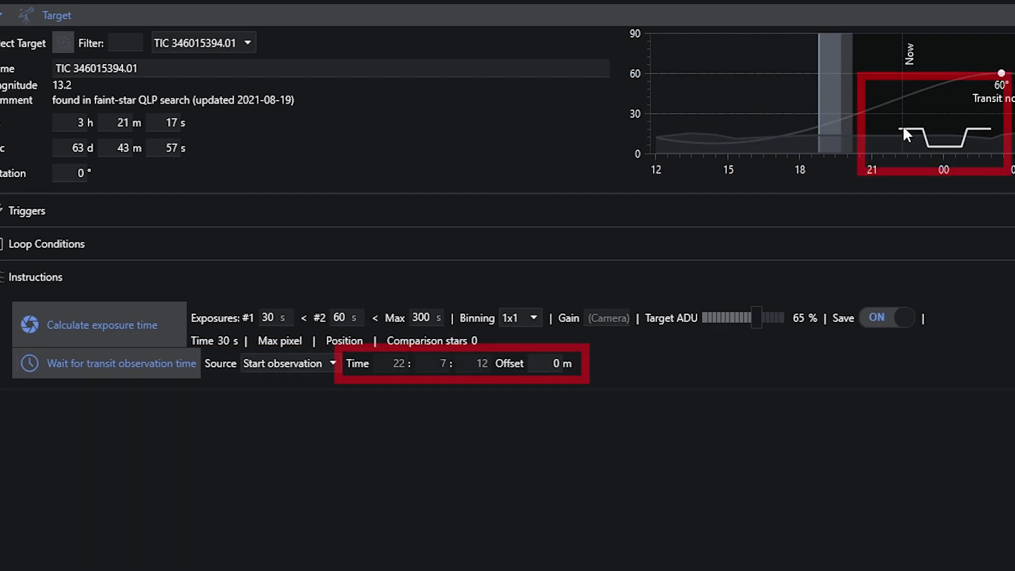
mouse_move(900, 129)
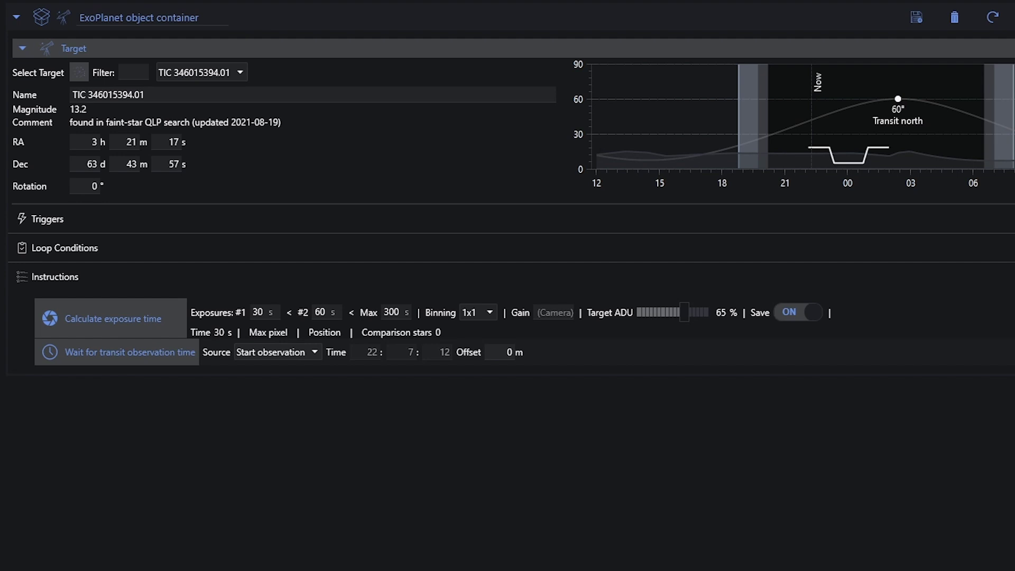
Step: Add a Sequential Instruction Set after the wait instruction and rename it Picture Loop Container
left_click_drag(533, 279, 242, 396)
left_click_drag(243, 316, 96, 313)
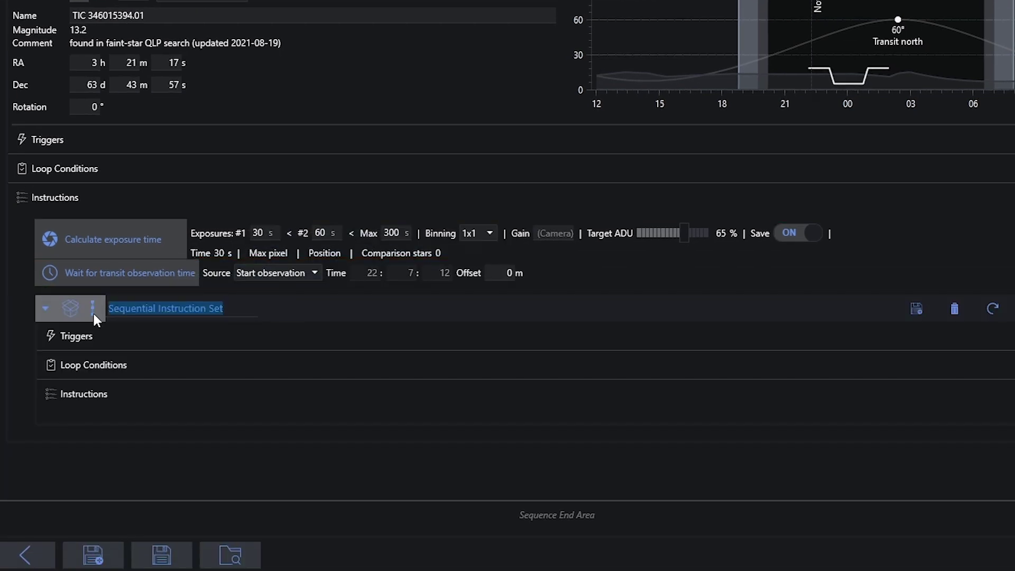
type("Picture Loop Container")
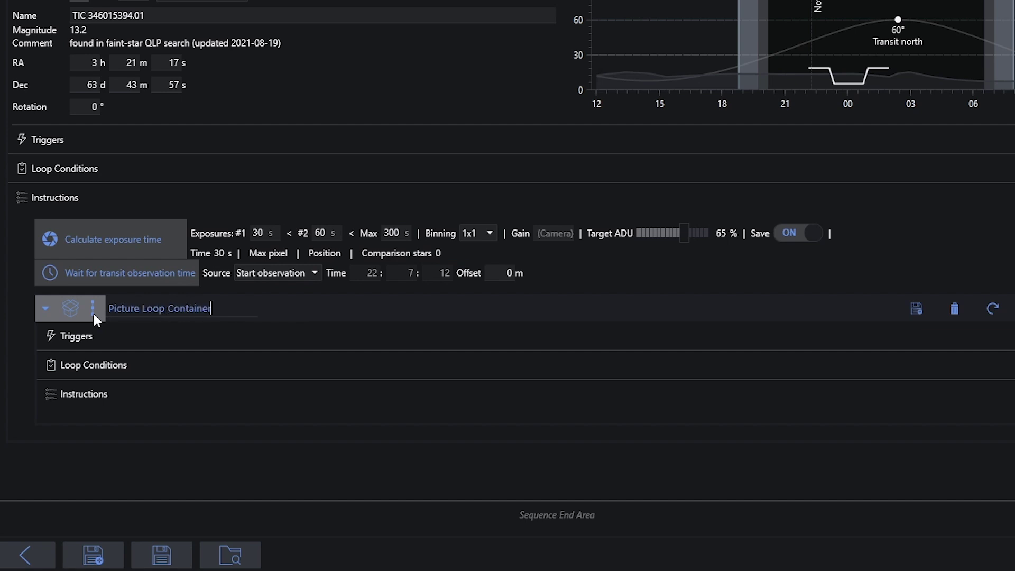
key("Return")
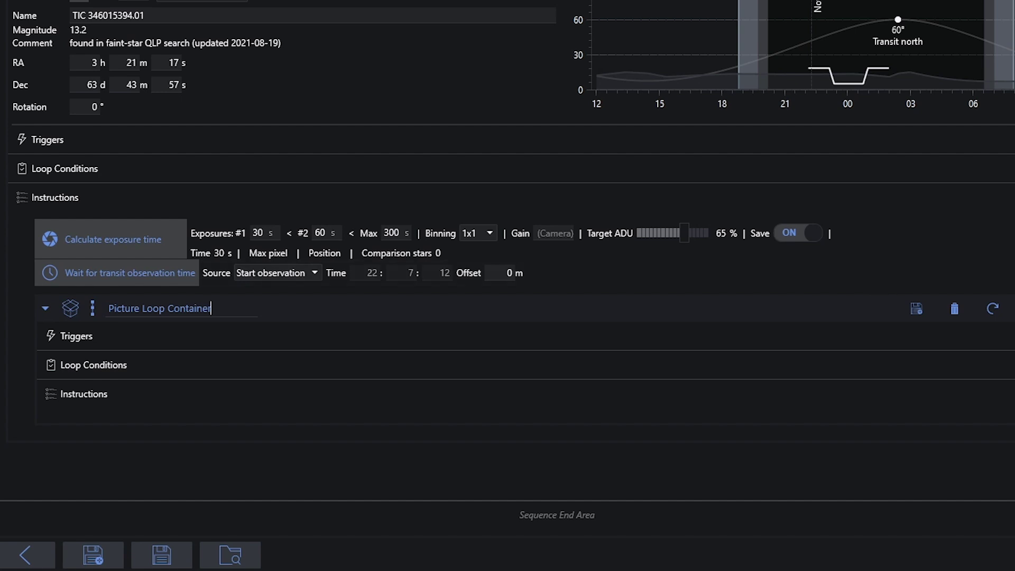
Step: Add a Smart Exposure to Picture Loop Container with 1 exposure of 20 s, the LExtreme filter and dithering every 0
left_click_drag(370, 400, 370, 472)
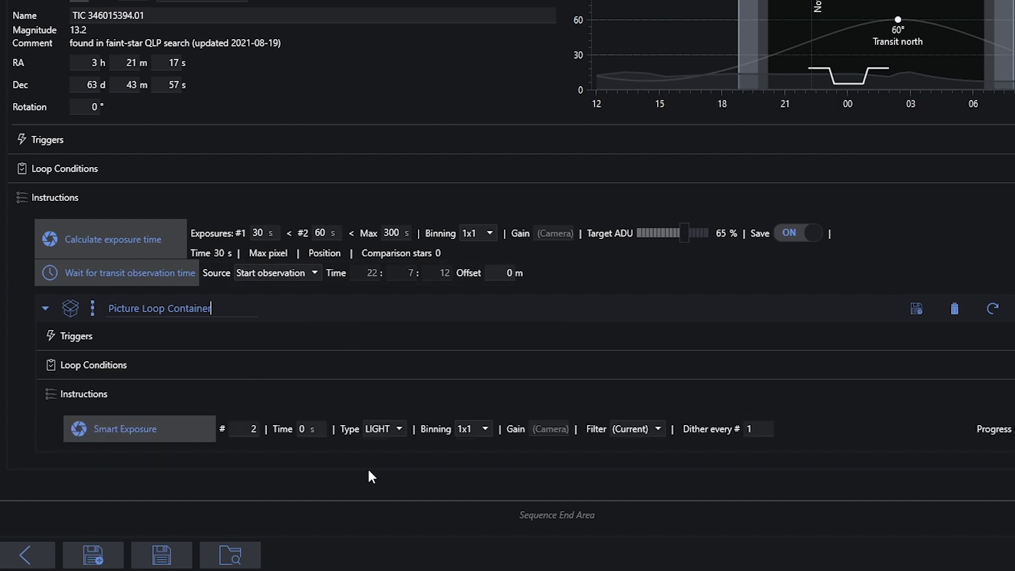
type("1")
key("Tab")
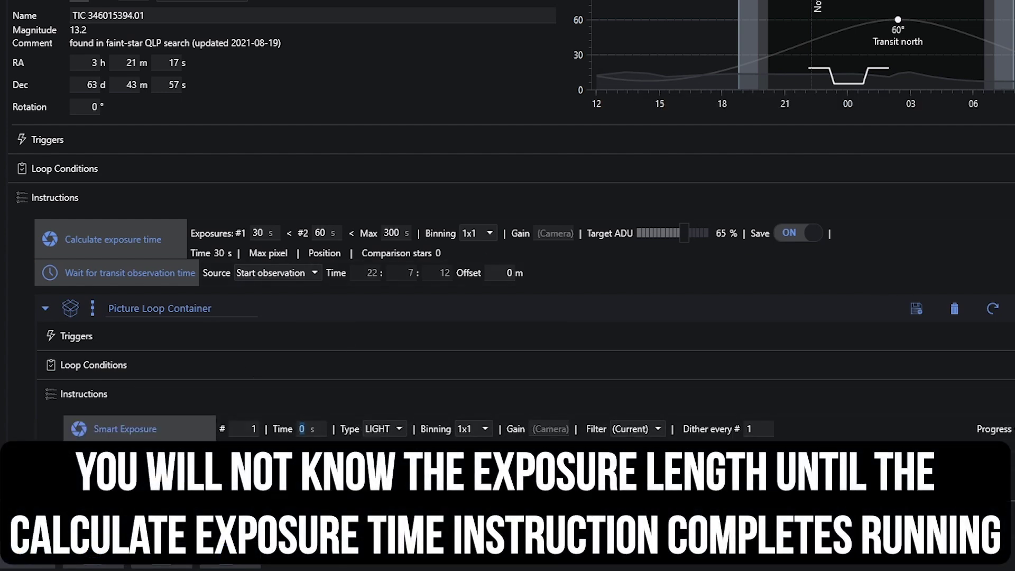
type("20")
key("Down")
type("0")
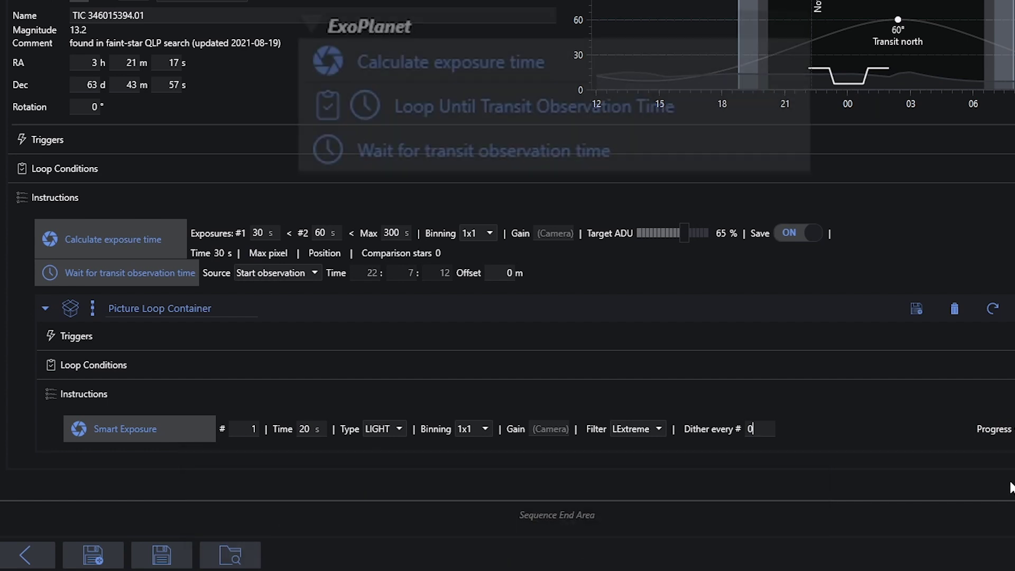
Step: Add a Loop Until Transit Observation Time condition to Picture Loop Container
left_click_drag(501, 107, 265, 368)
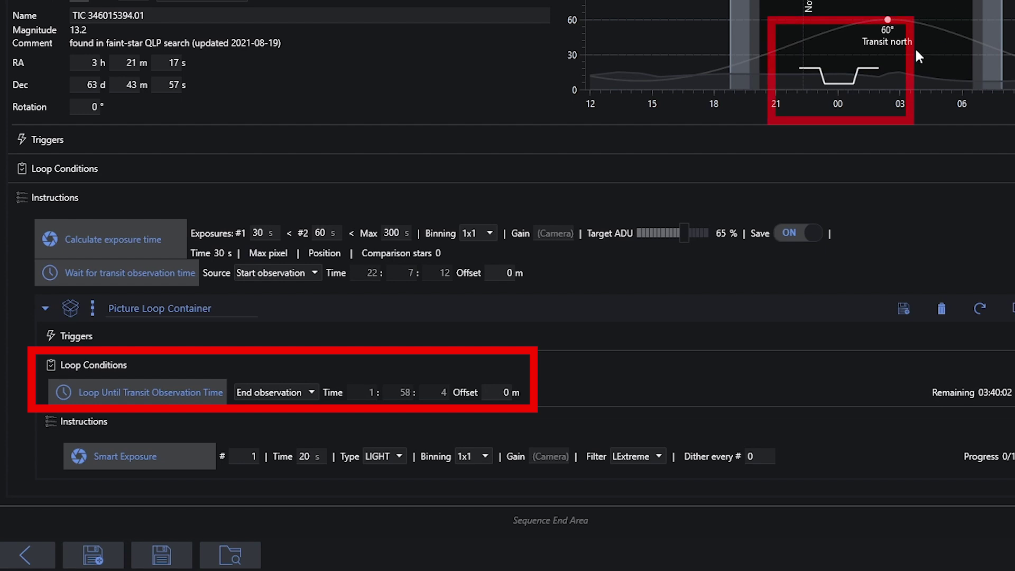
mouse_move(877, 68)
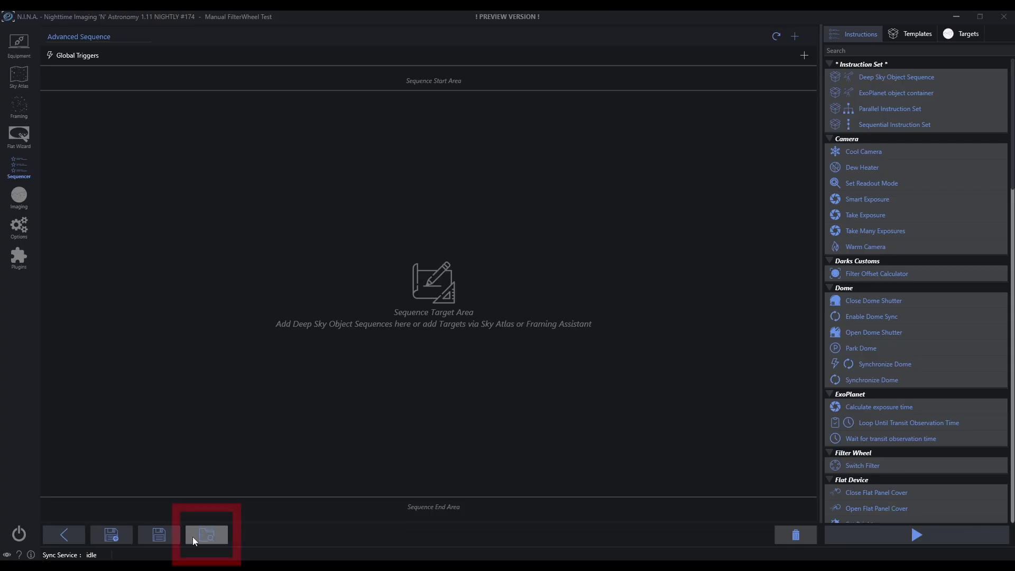
Step: Load the example sequence TransitPlanetImagingSequence (1).json from the Downloads folder
left_click(207, 535)
left_click(48, 105)
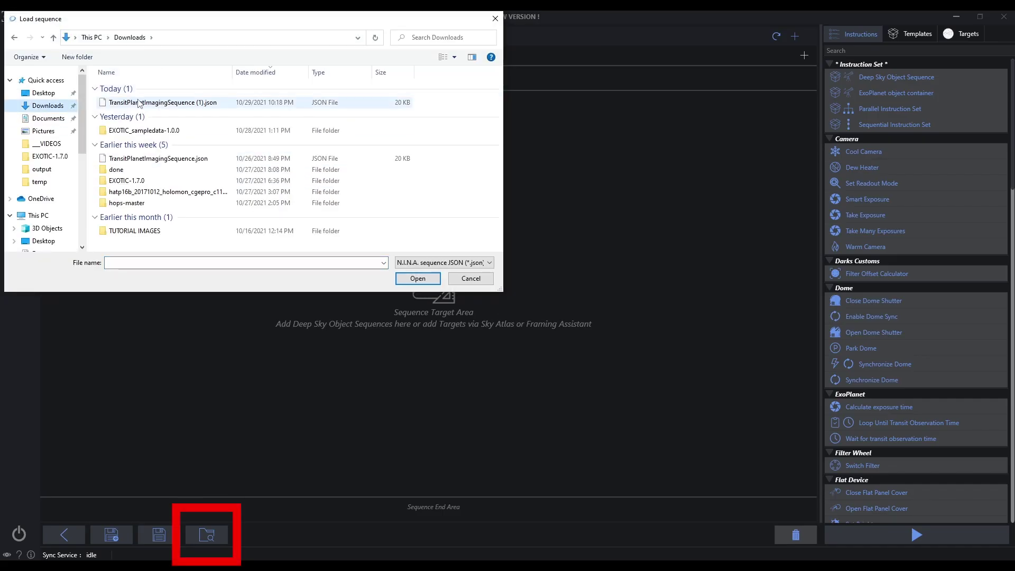
double_click(159, 96)
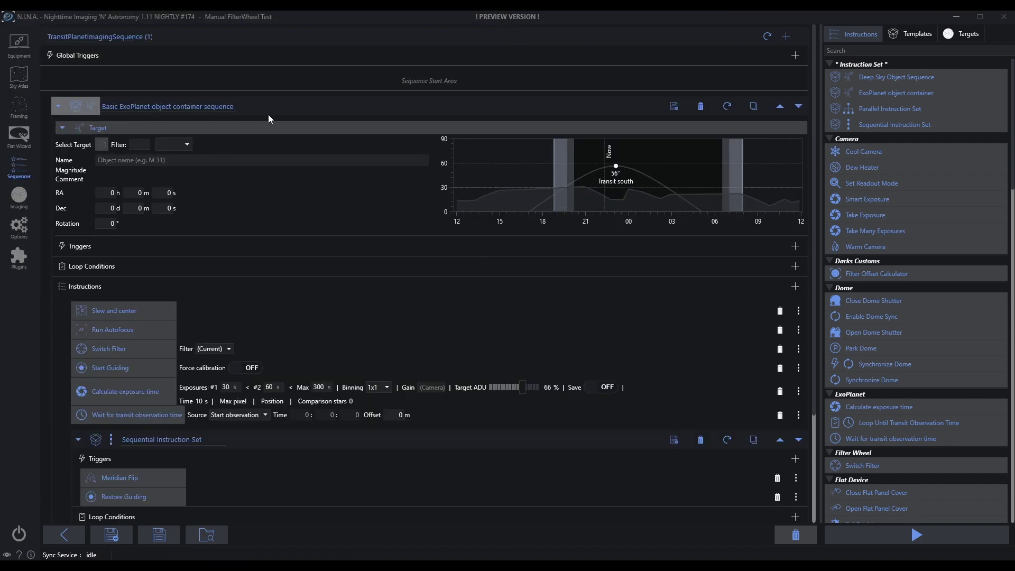